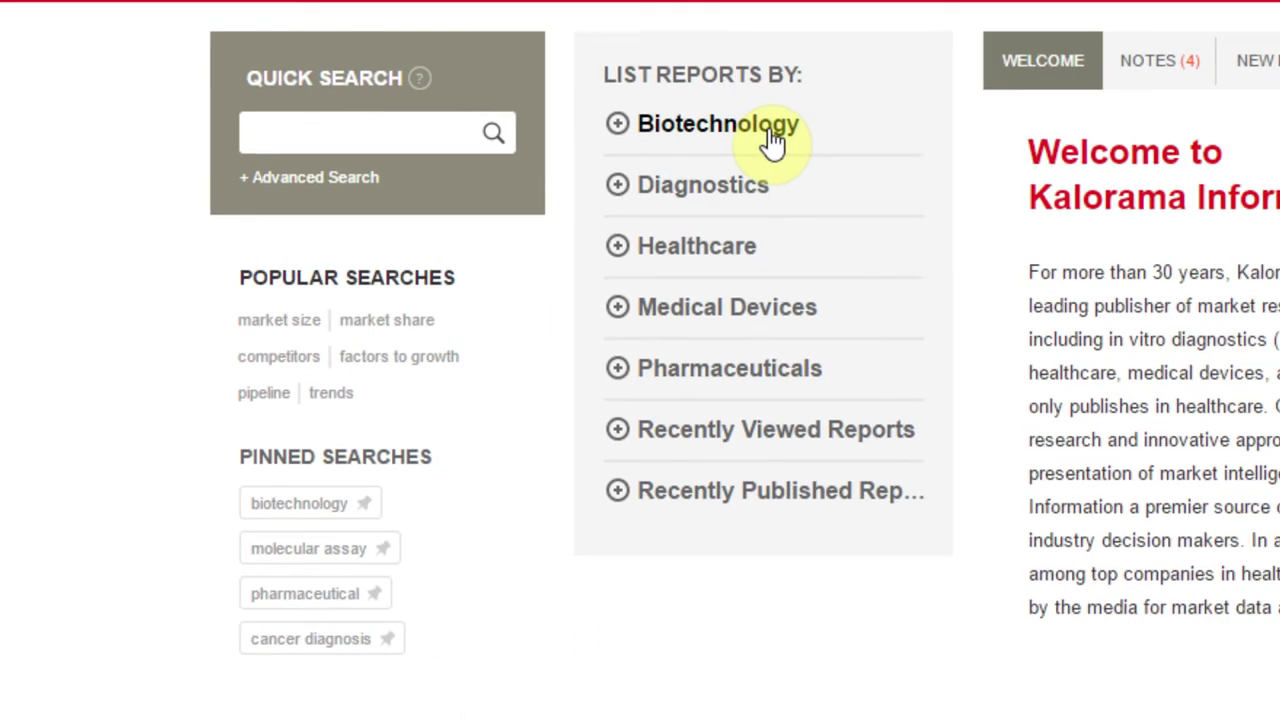
Step: Expand and collapse the Biotechnology, Medical Devices and Pharmaceuticals subcategories, then view team notes and new reports
{"action": "left_click", "coordinate": [772, 143]}
{"action": "left_click", "coordinate": [772, 140]}
{"action": "left_click", "coordinate": [686, 335]}
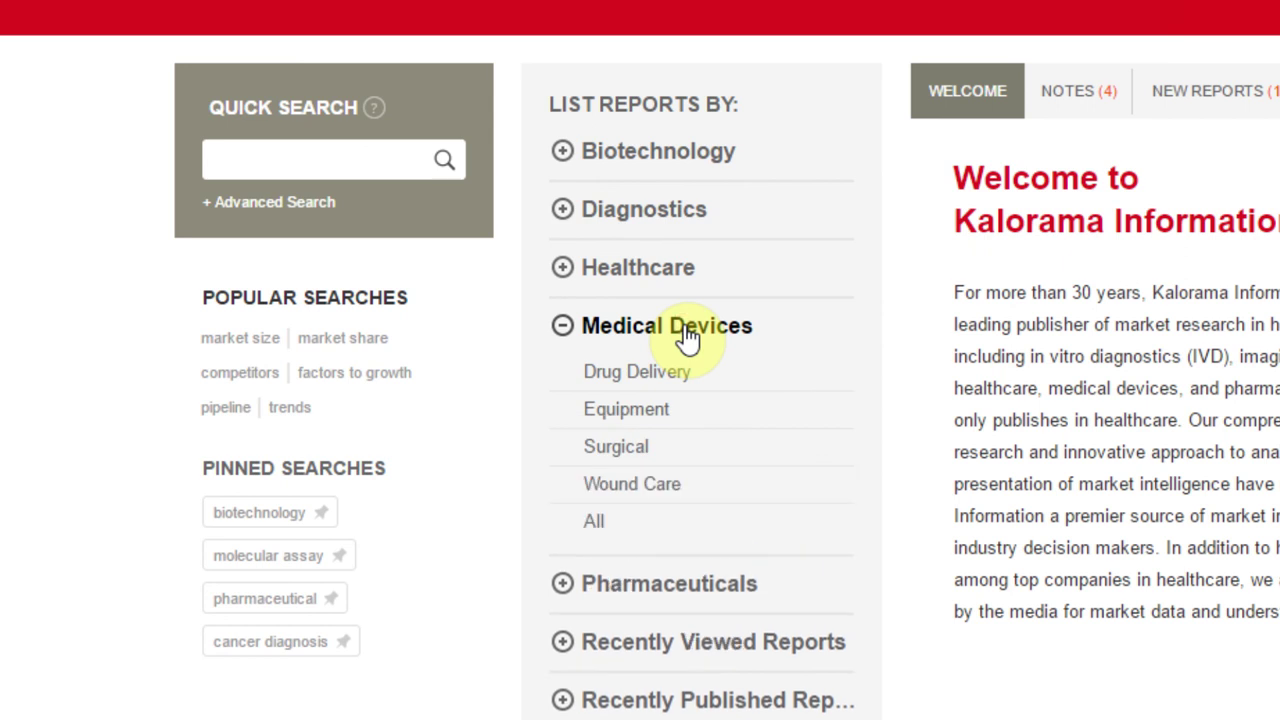
{"action": "left_click", "coordinate": [686, 336]}
{"action": "left_click", "coordinate": [686, 386]}
{"action": "left_click", "coordinate": [686, 388]}
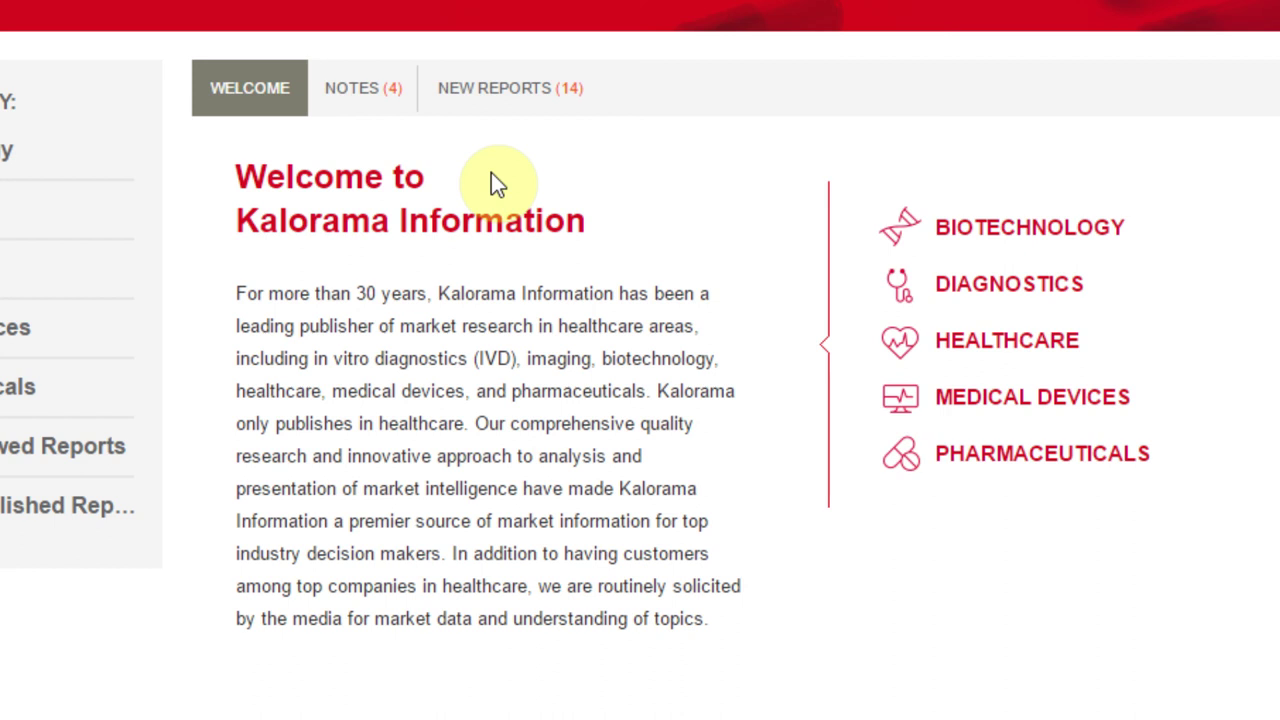
{"action": "left_click", "coordinate": [376, 90]}
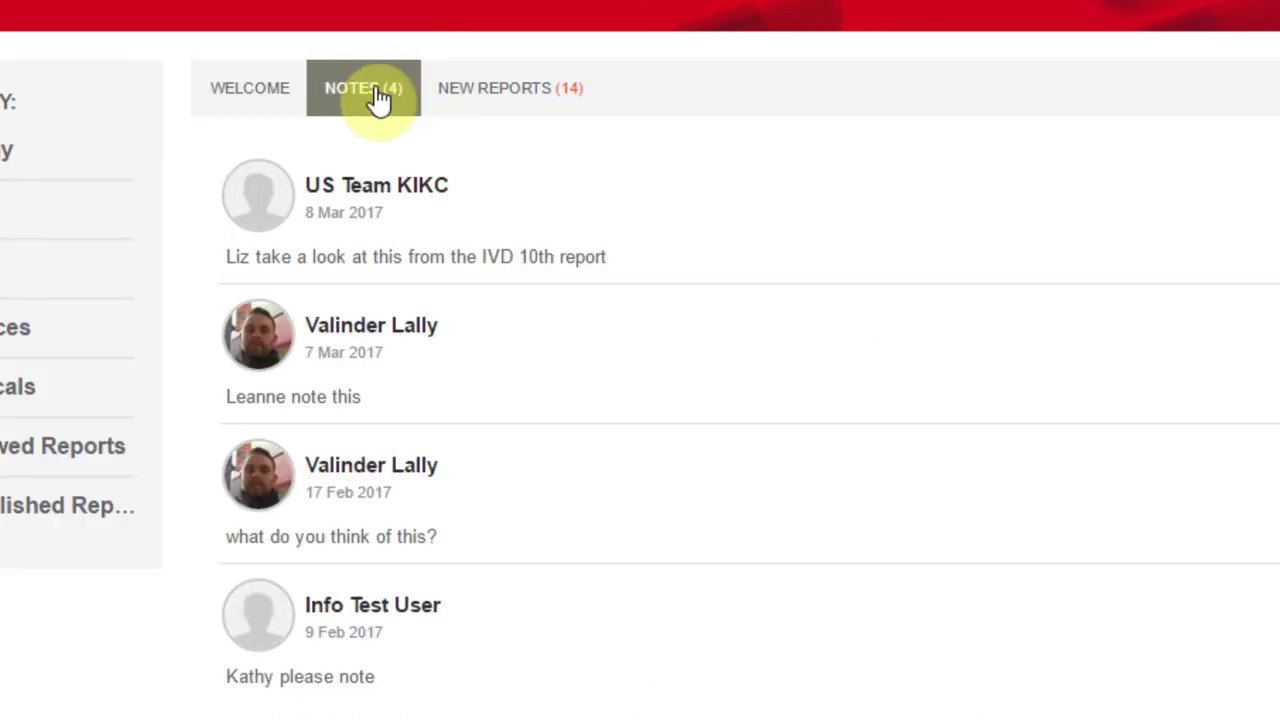
{"action": "left_click", "coordinate": [451, 92]}
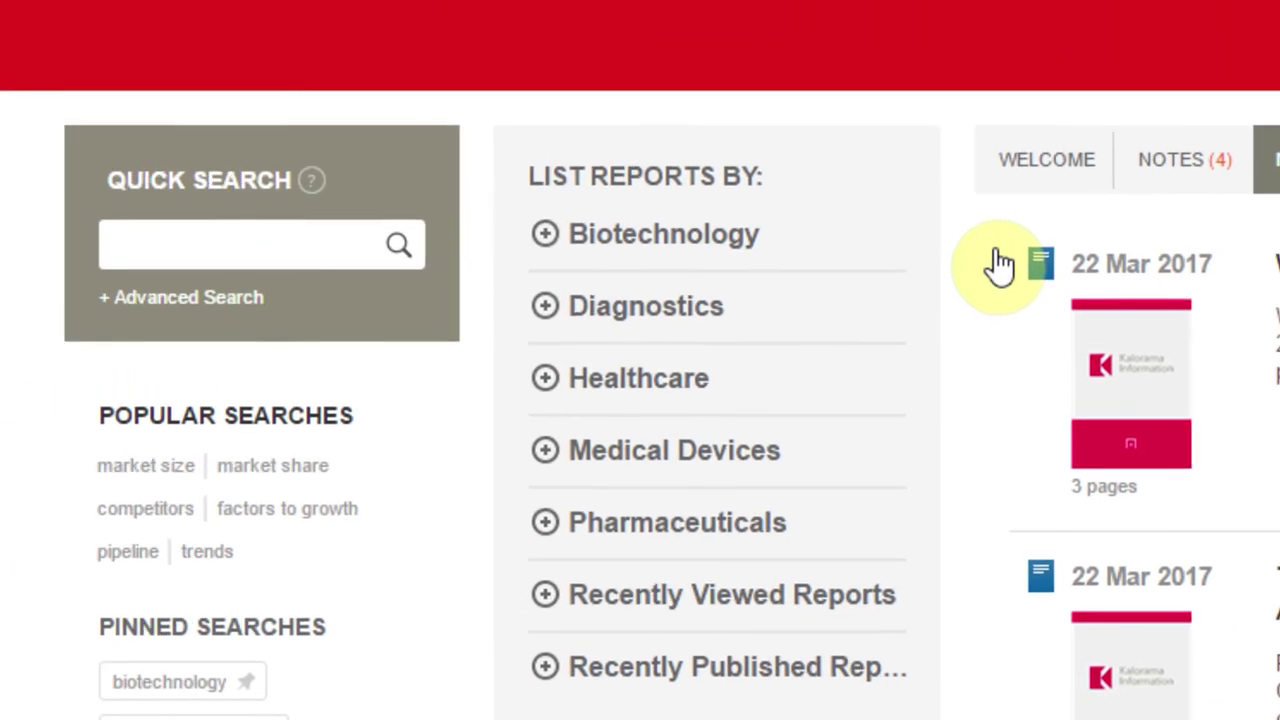
Step: Run a Quick Search for 'global ivd'
{"action": "left_click", "coordinate": [0, 156]}
{"action": "type", "text": "global ivd"}
{"action": "left_click", "coordinate": [836, 305]}
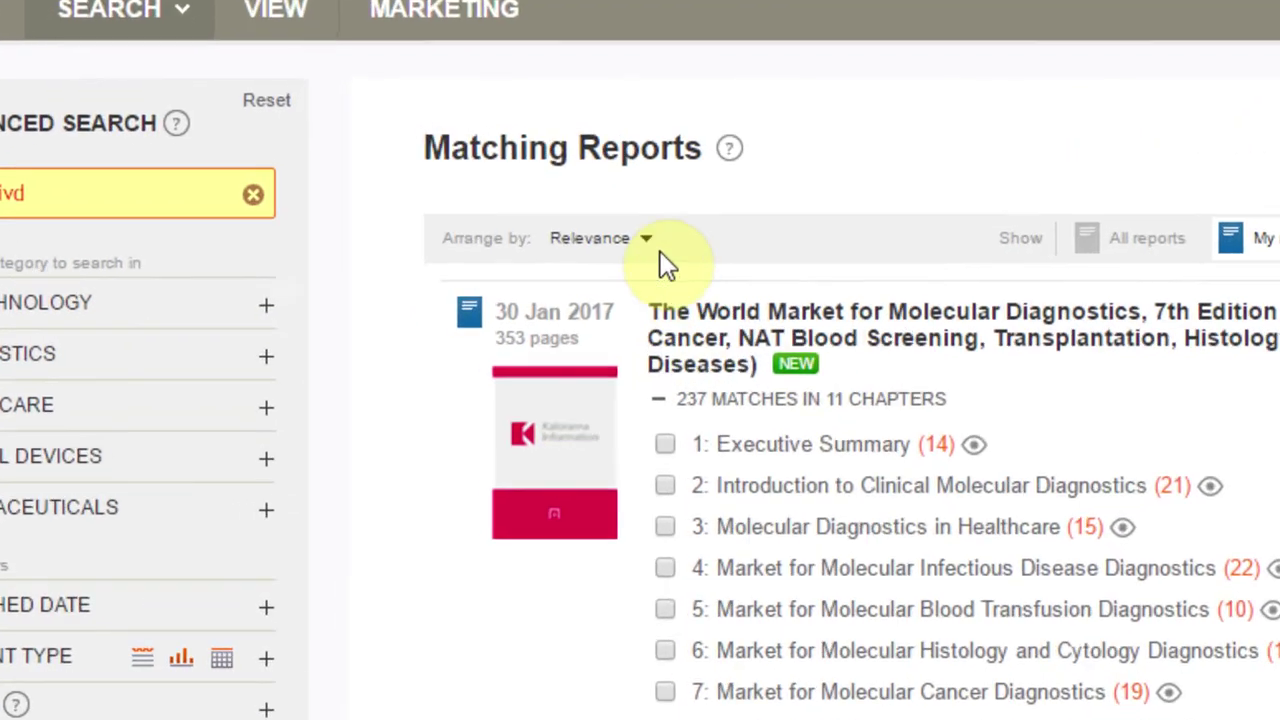
Step: Limit the global ivd matches to My reports, review Content Type filters, and start saving the search
{"action": "left_click", "coordinate": [510, 261]}
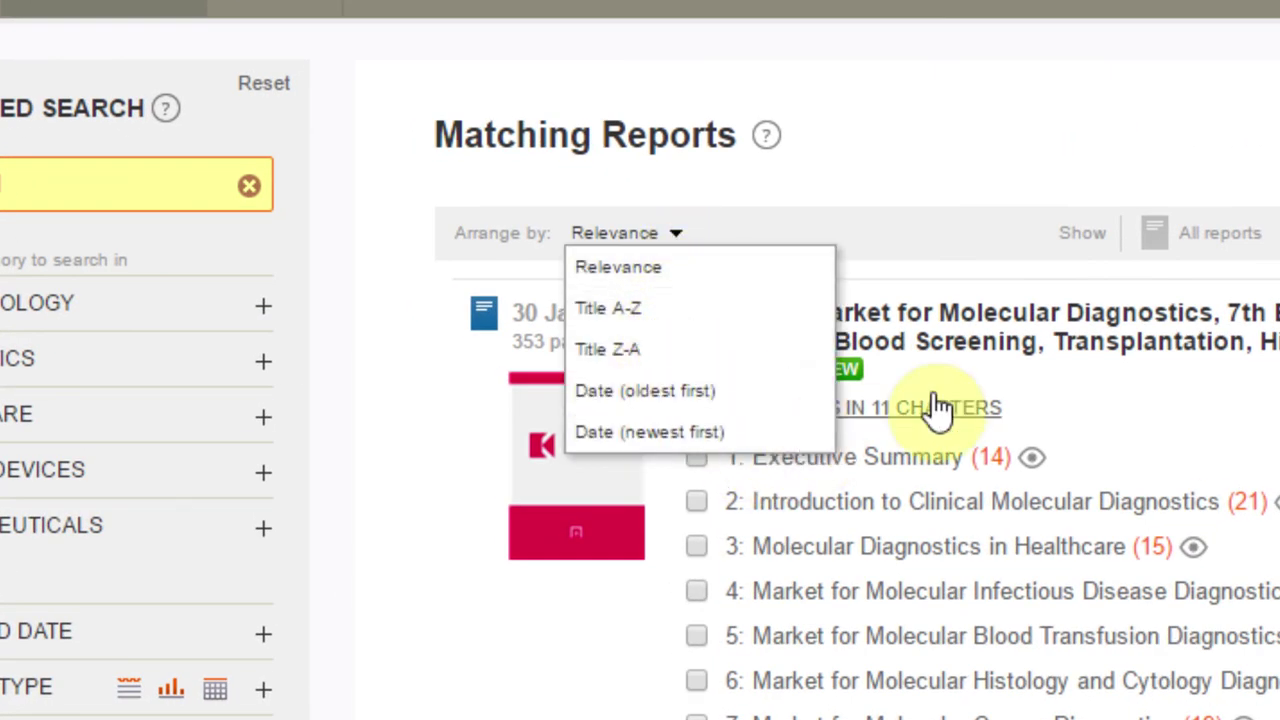
{"action": "left_click", "coordinate": [1155, 232]}
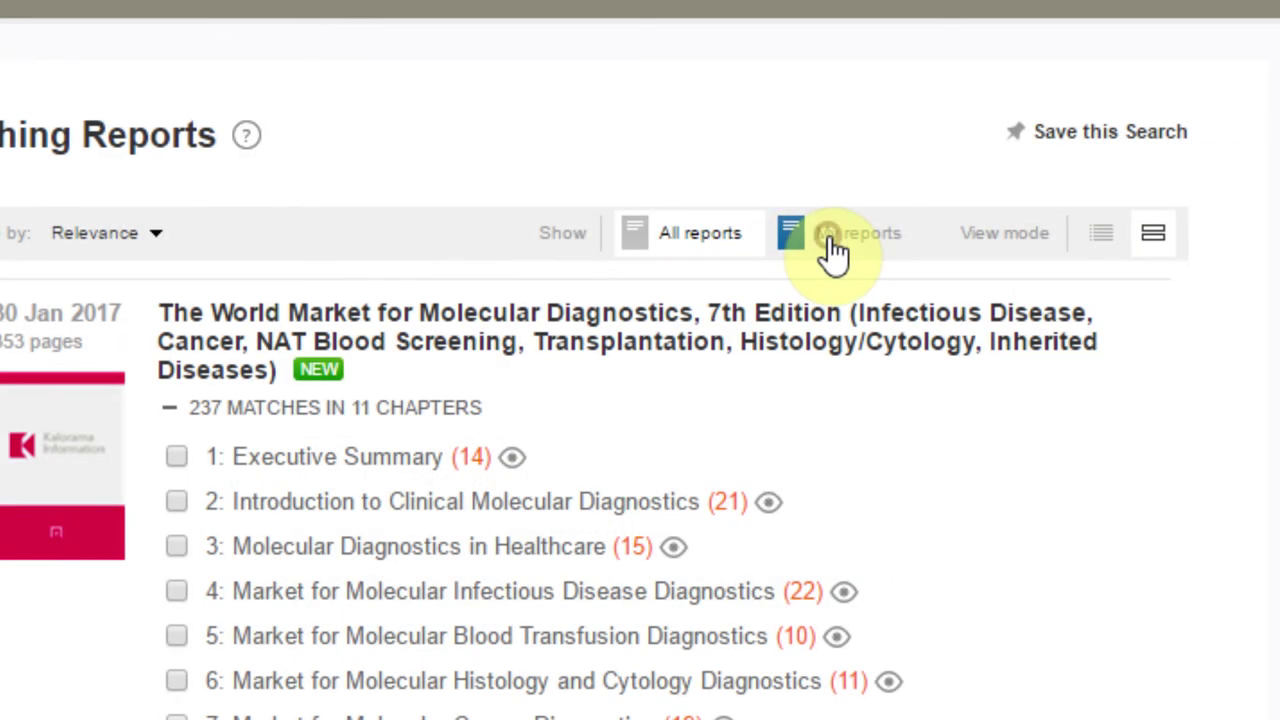
{"action": "left_click", "coordinate": [833, 251]}
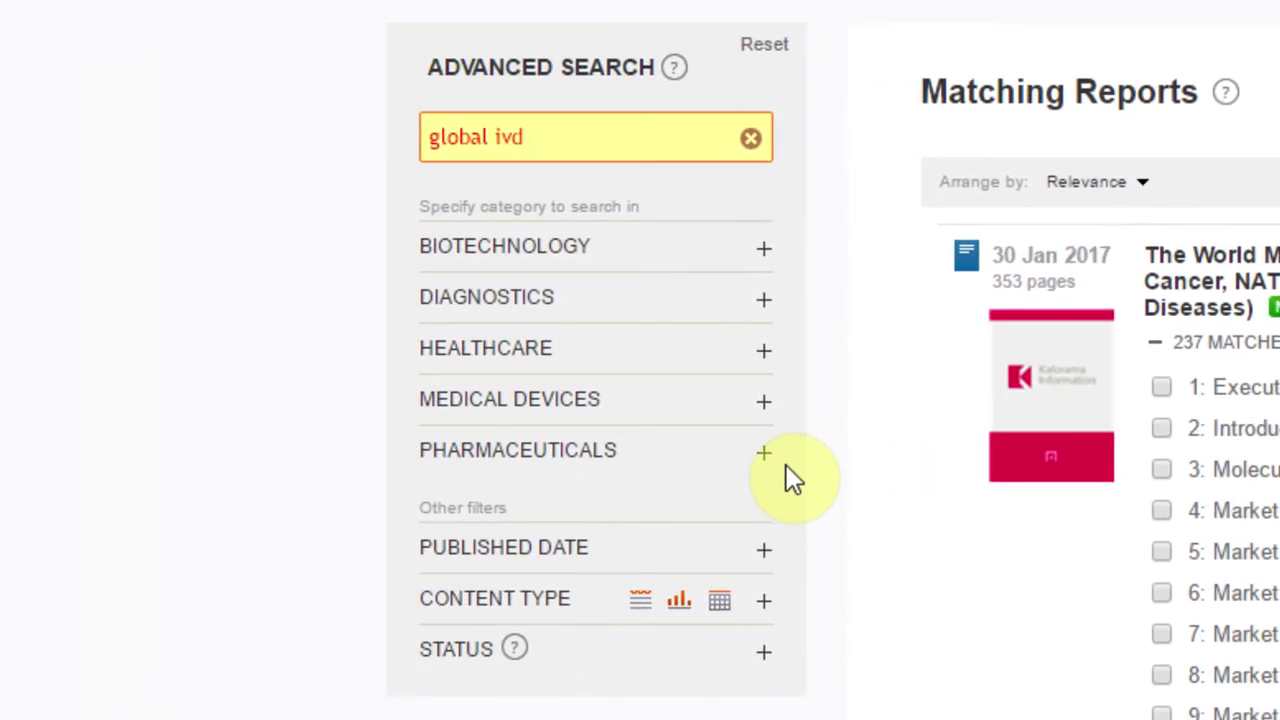
{"action": "left_click", "coordinate": [674, 608]}
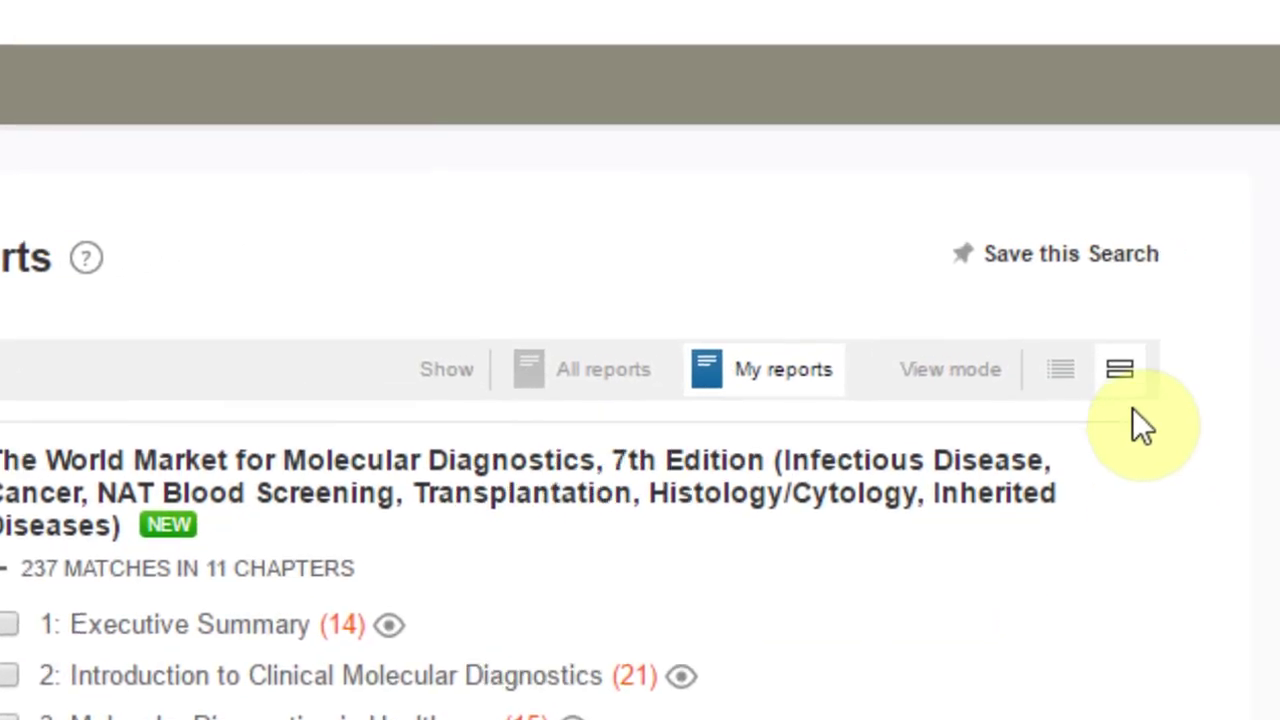
{"action": "left_click", "coordinate": [1118, 258]}
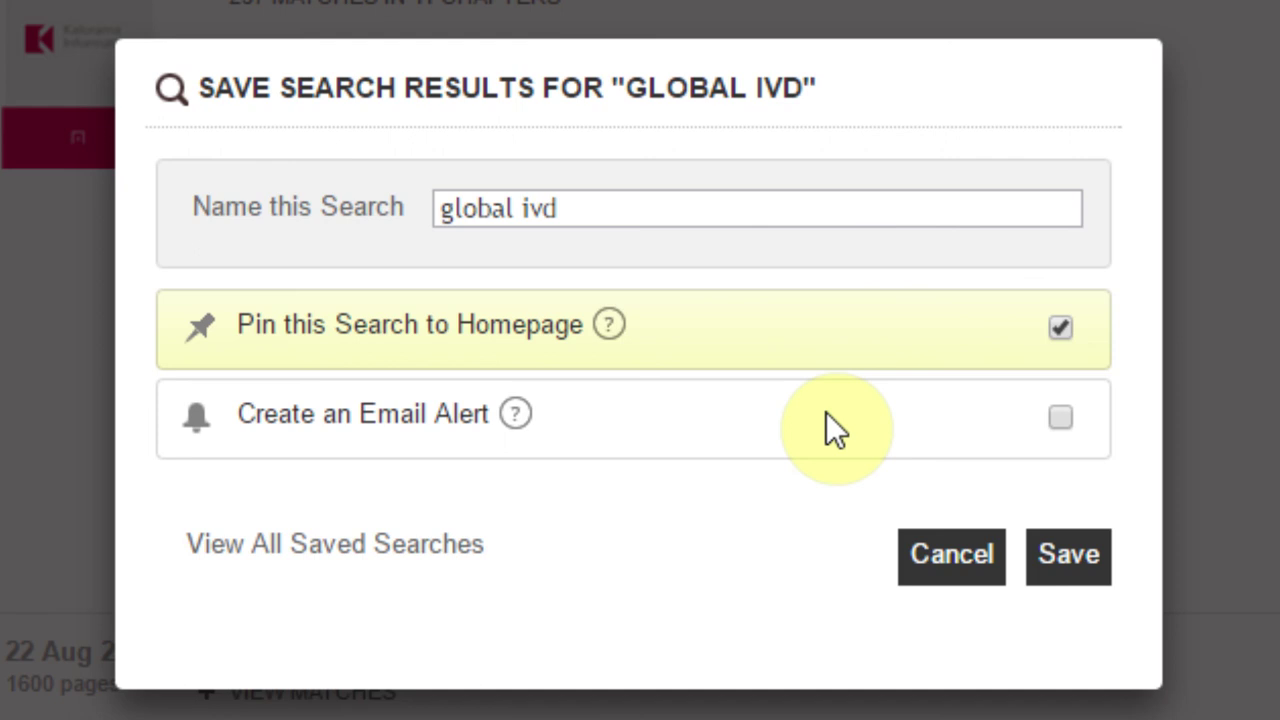
Step: Save the search as 'global ivd' with Pin this Search to Homepage checked
{"action": "left_click", "coordinate": [952, 558]}
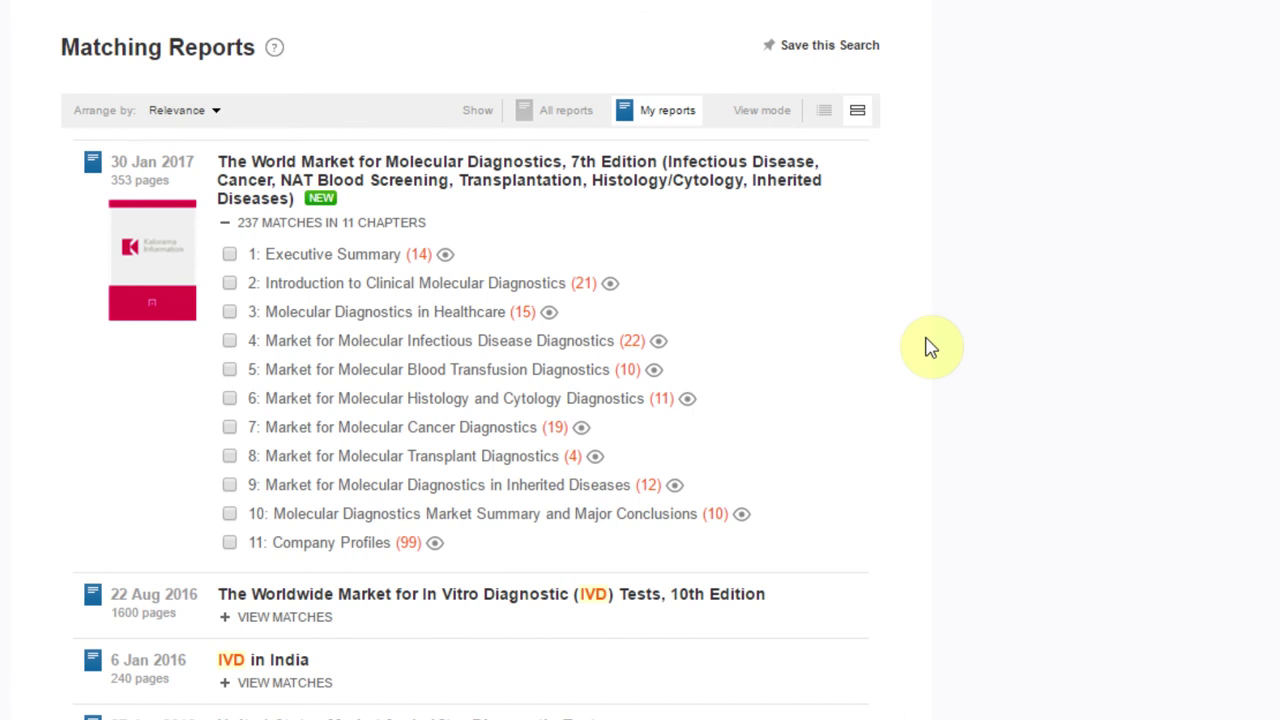
Step: Quick-preview the matches in chapter 4, then the 11 matches in chapter 6
{"action": "left_click", "coordinate": [659, 342]}
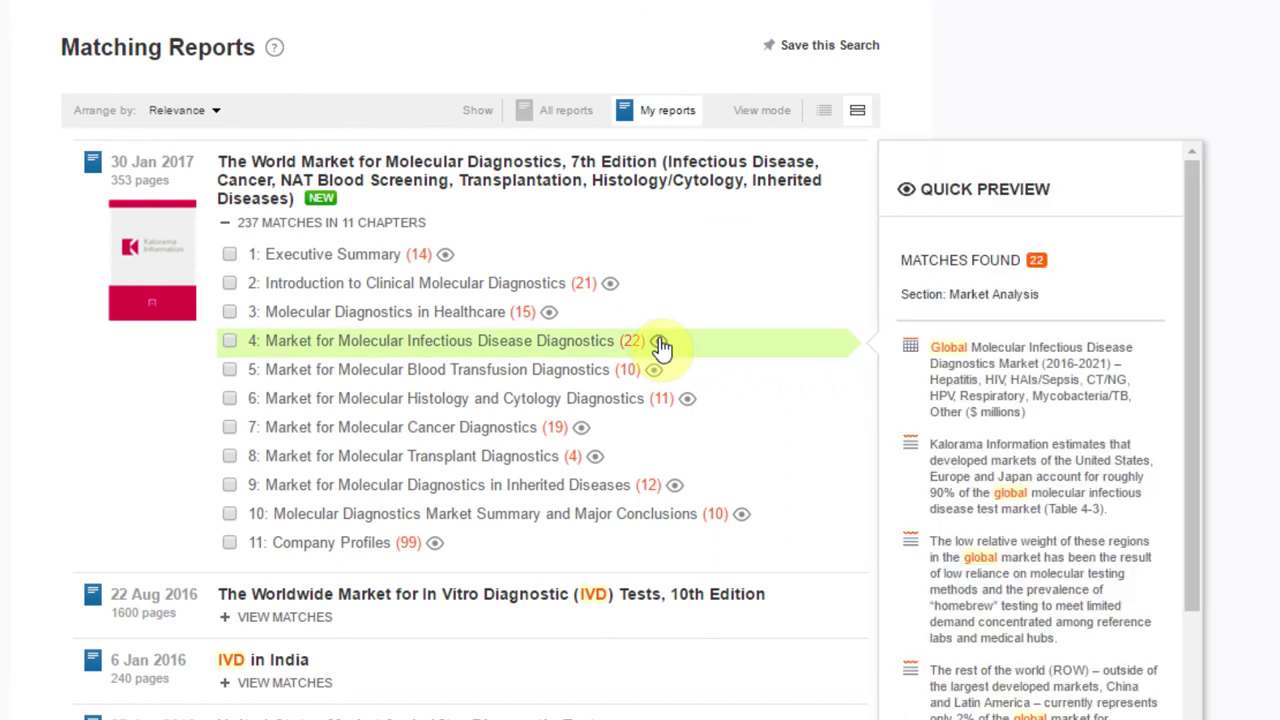
{"action": "left_click", "coordinate": [688, 401]}
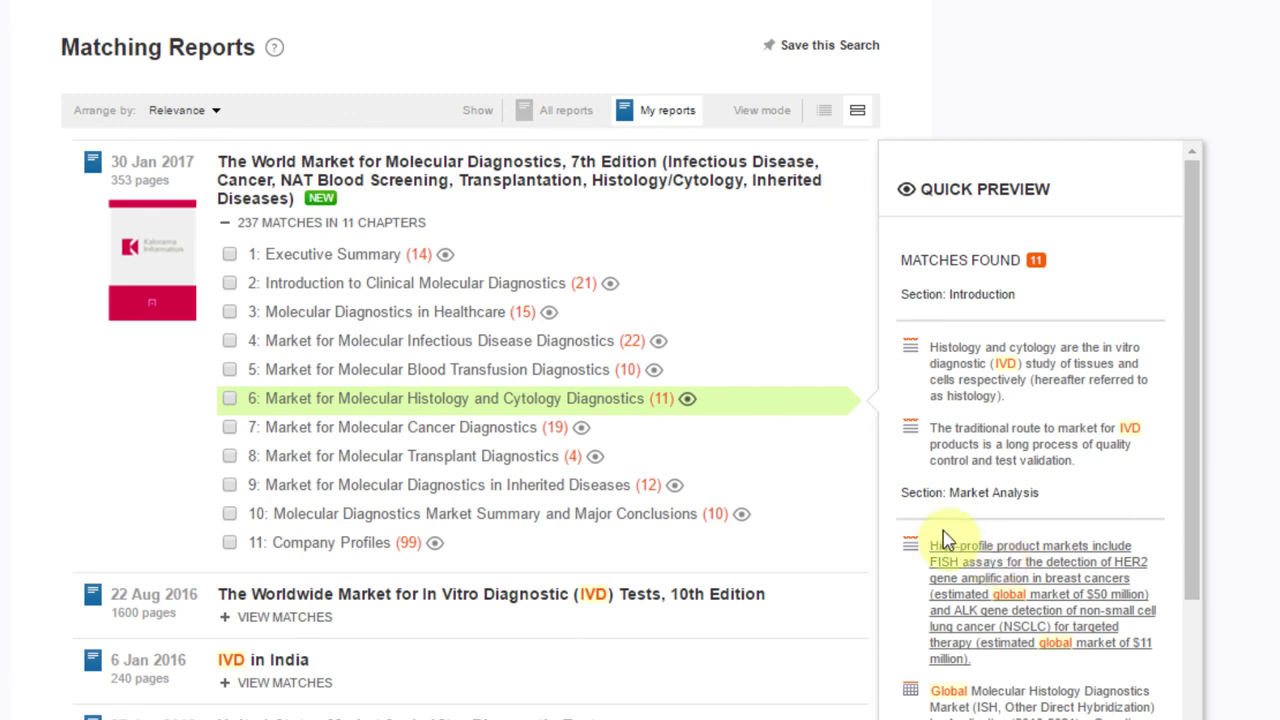
Step: Tick chapter 6, try the Your Clippings and New Custom Report save options, then cancel
{"action": "left_click", "coordinate": [231, 401]}
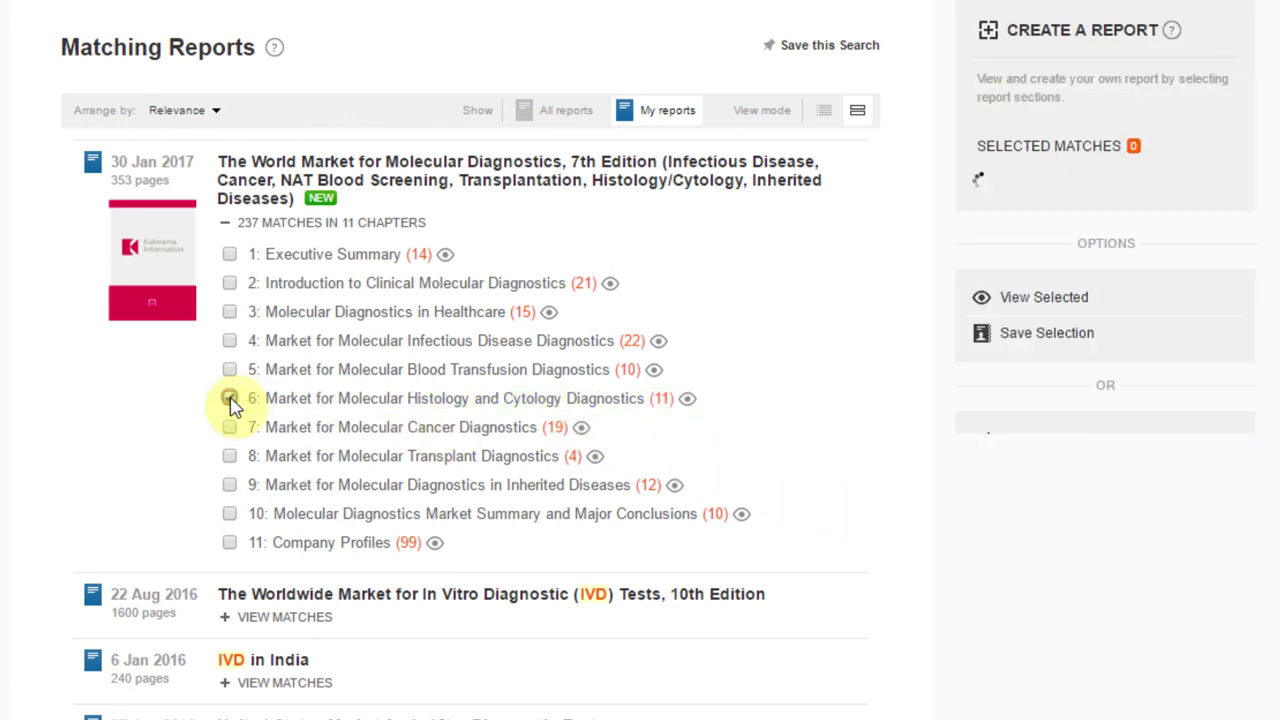
{"action": "left_click", "coordinate": [1025, 351]}
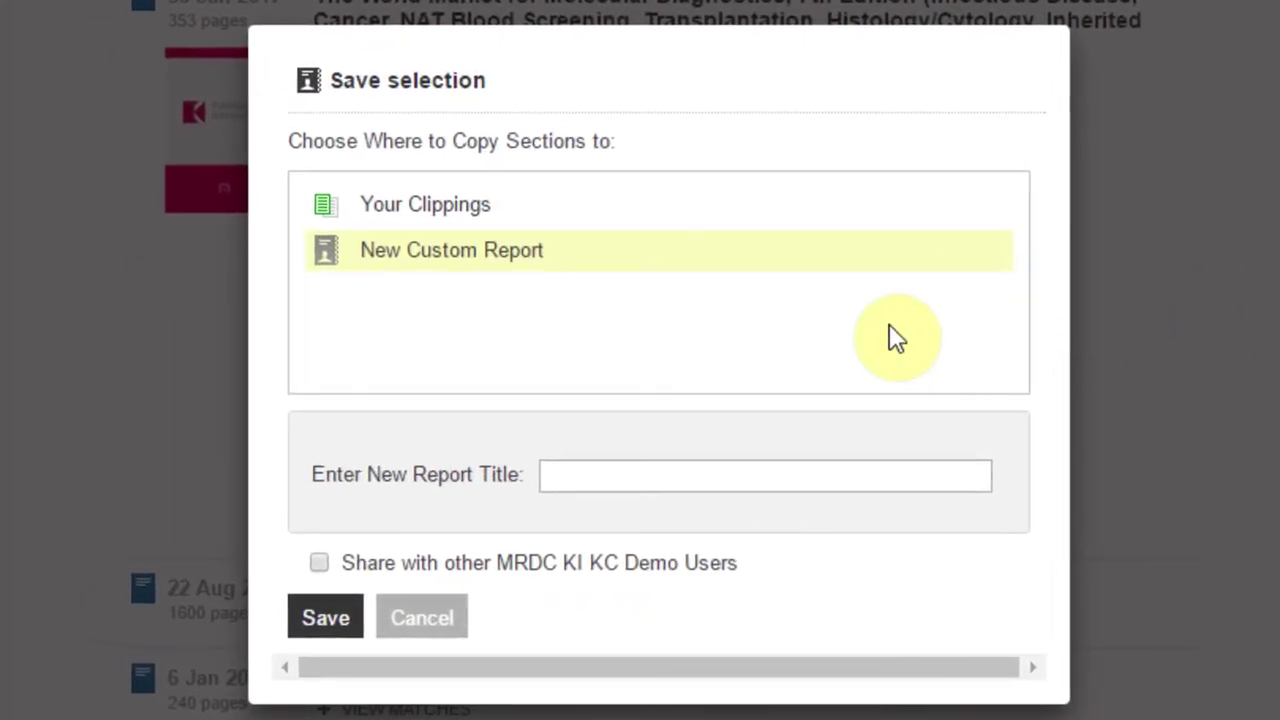
{"action": "left_click", "coordinate": [757, 222]}
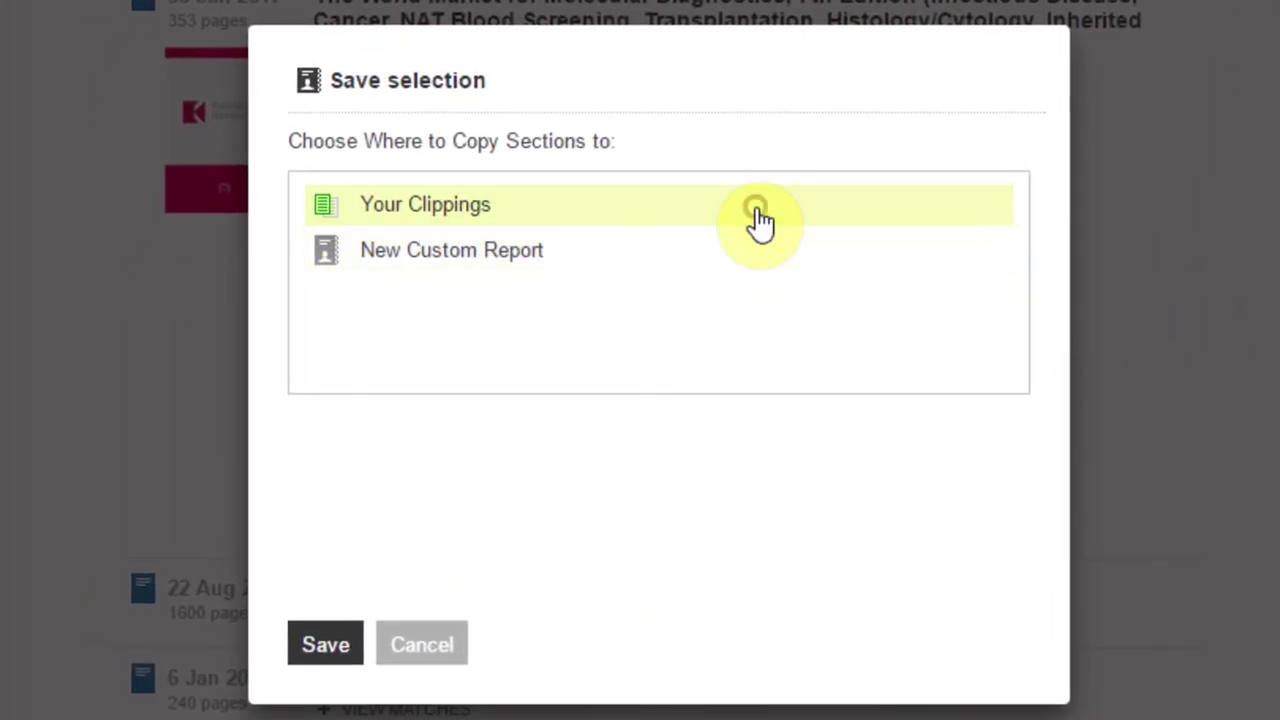
{"action": "left_click", "coordinate": [735, 262]}
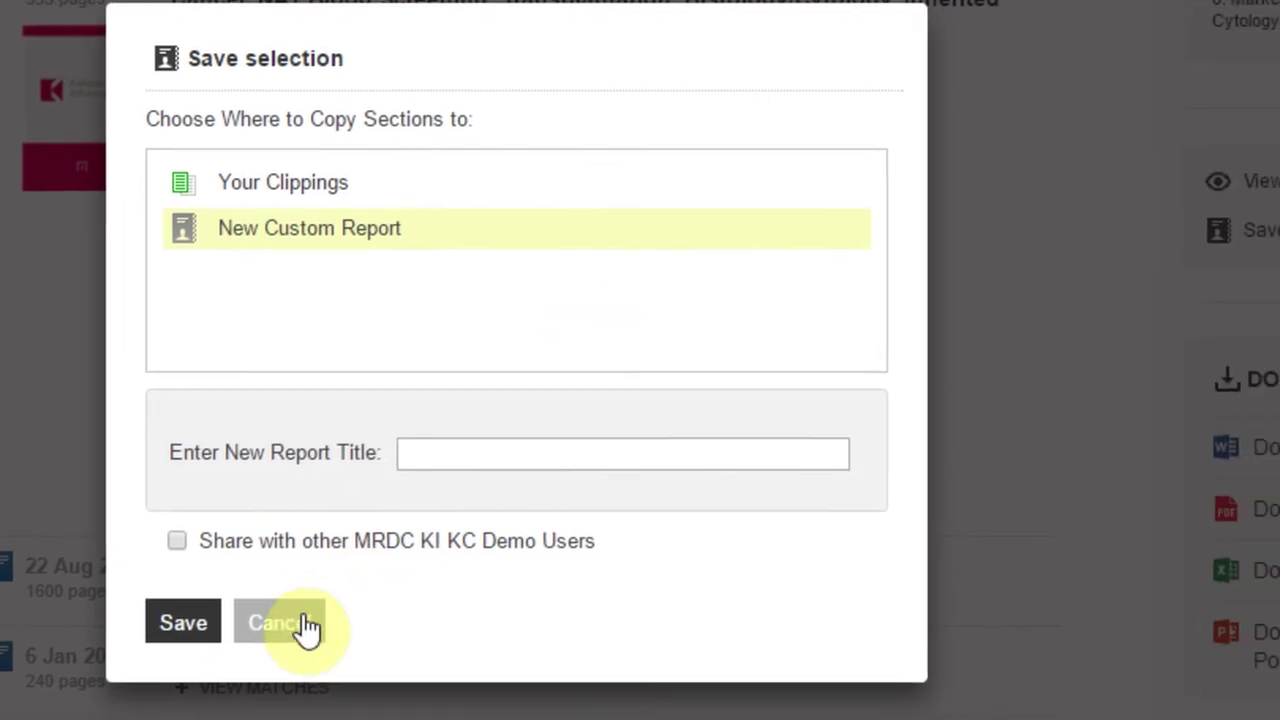
{"action": "left_click", "coordinate": [445, 648]}
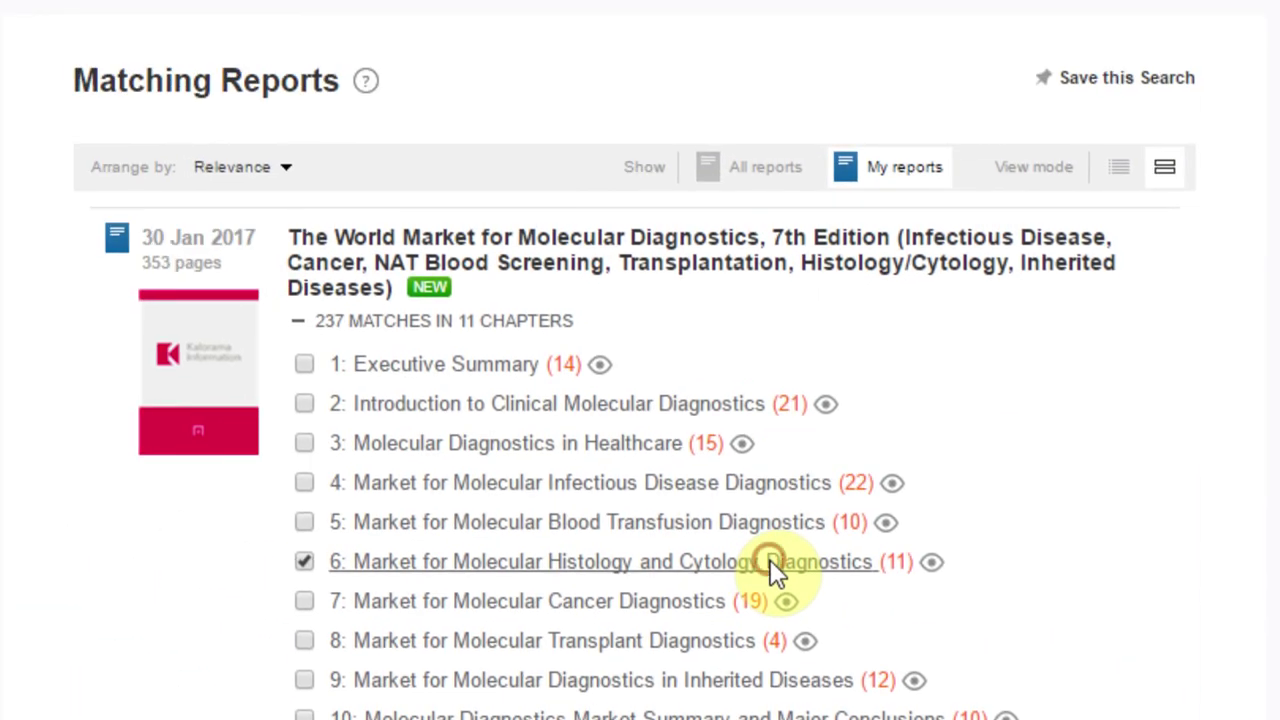
Step: Open chapter 6 and scroll through its text to Table 6-1 and the Figure 6-1 pie chart
{"action": "left_click", "coordinate": [772, 564]}
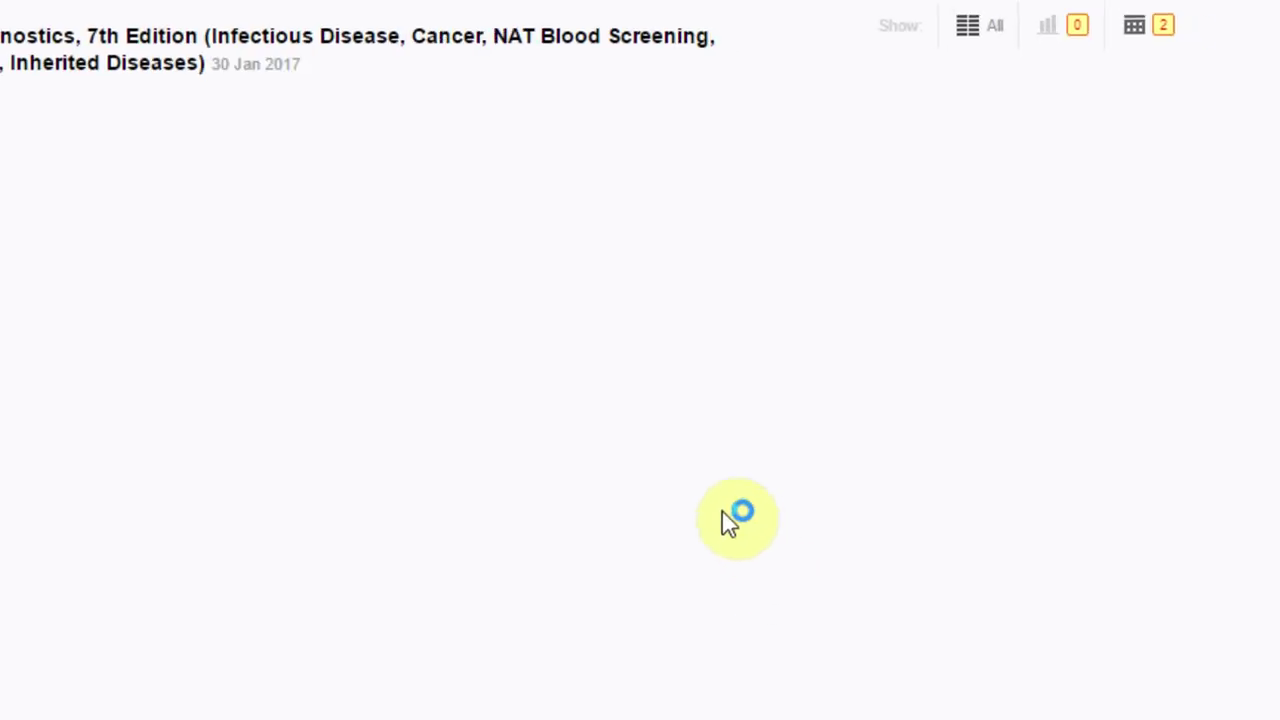
{"action": "scroll", "coordinate": [657, 443], "scroll_direction": "down", "scroll_amount": 6}
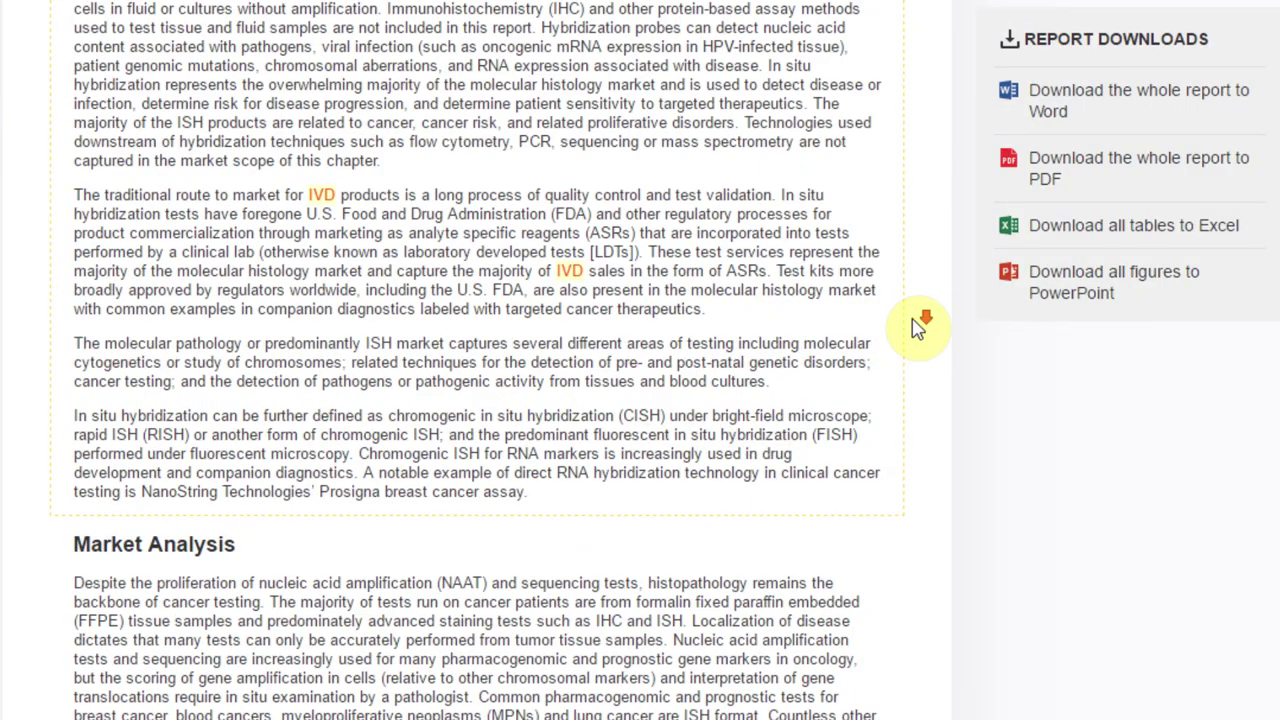
{"action": "scroll", "coordinate": [914, 326], "scroll_direction": "down", "scroll_amount": 4}
{"action": "scroll", "coordinate": [914, 326], "scroll_direction": "down", "scroll_amount": 10}
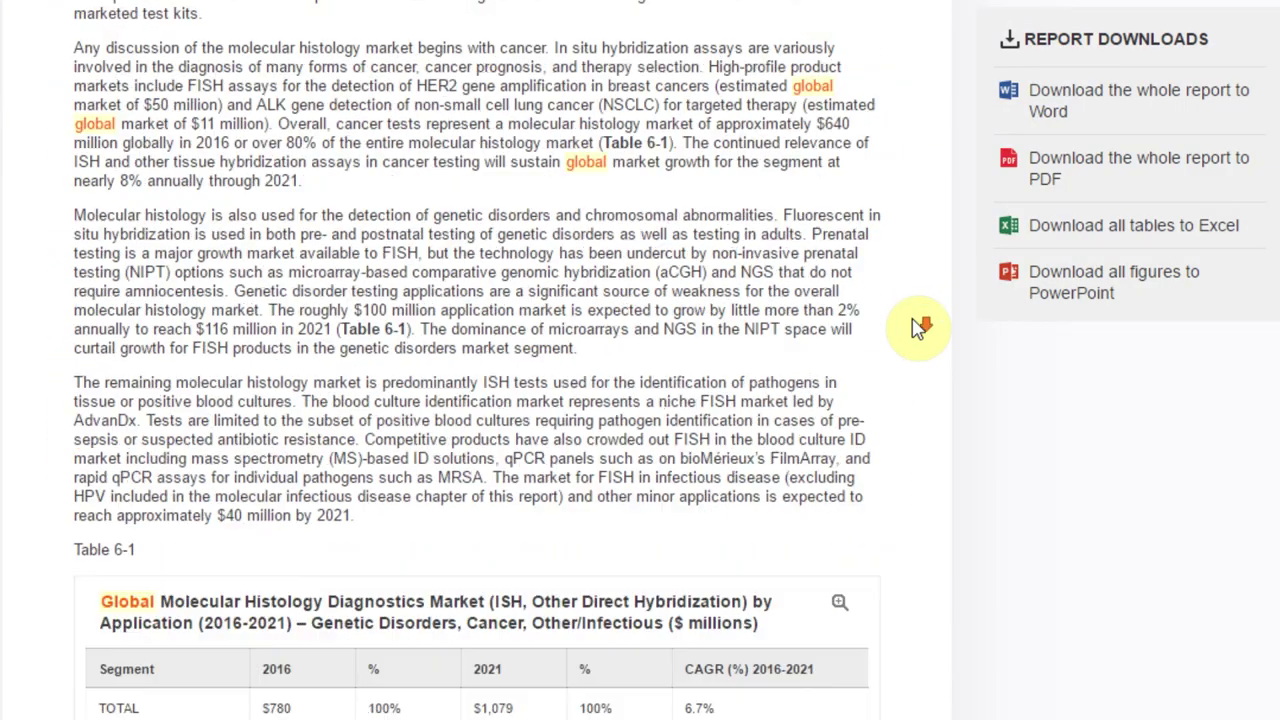
{"action": "scroll", "coordinate": [914, 326], "scroll_direction": "down", "scroll_amount": 2}
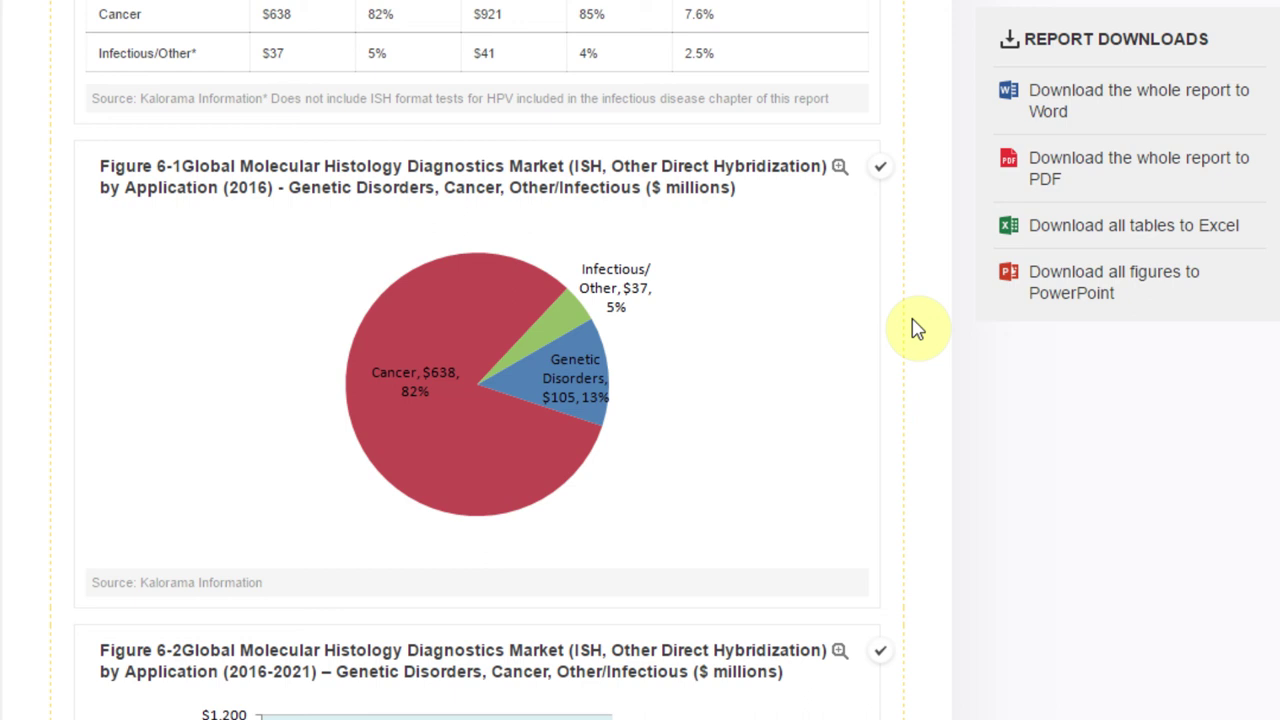
{"action": "scroll", "coordinate": [914, 326], "scroll_direction": "up", "scroll_amount": 1}
{"action": "mouse_move", "coordinate": [880, 172]}
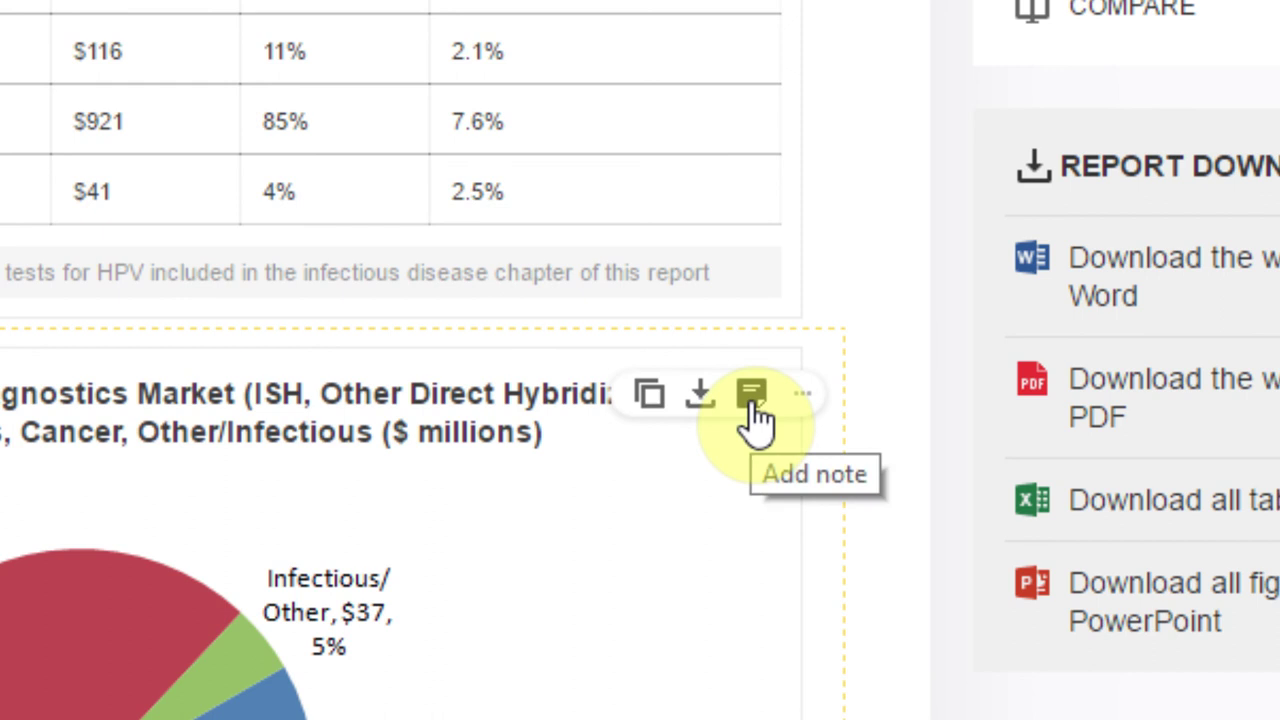
Step: Return to the top of chapter 6 and choose COMPARE in the Actions panel
{"action": "scroll", "coordinate": [770, 400], "scroll_direction": "up", "scroll_amount": 10}
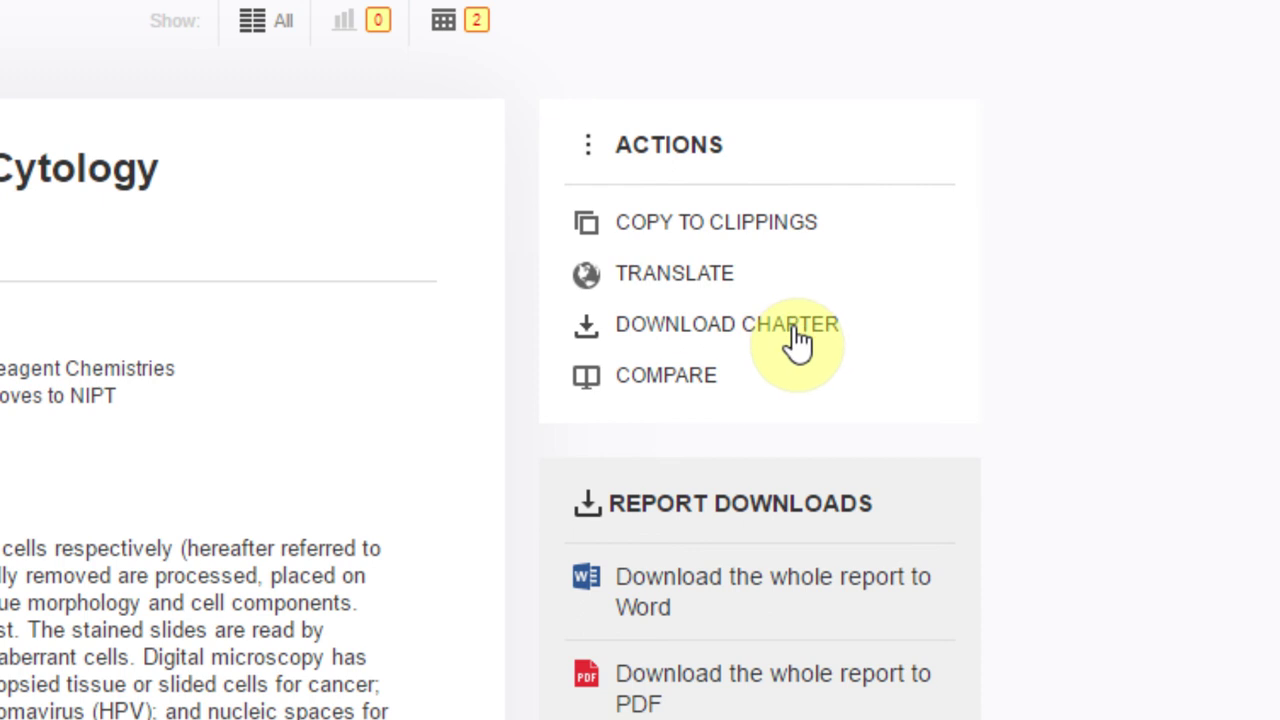
{"action": "left_click", "coordinate": [700, 398]}
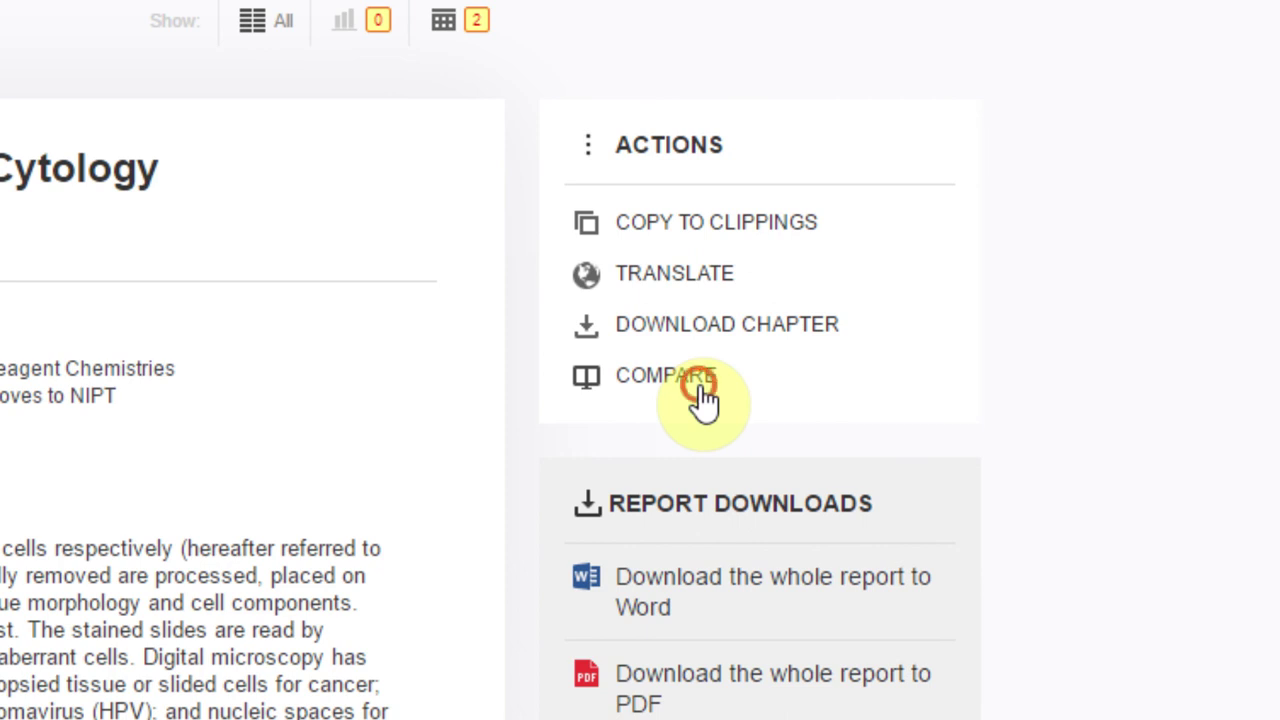